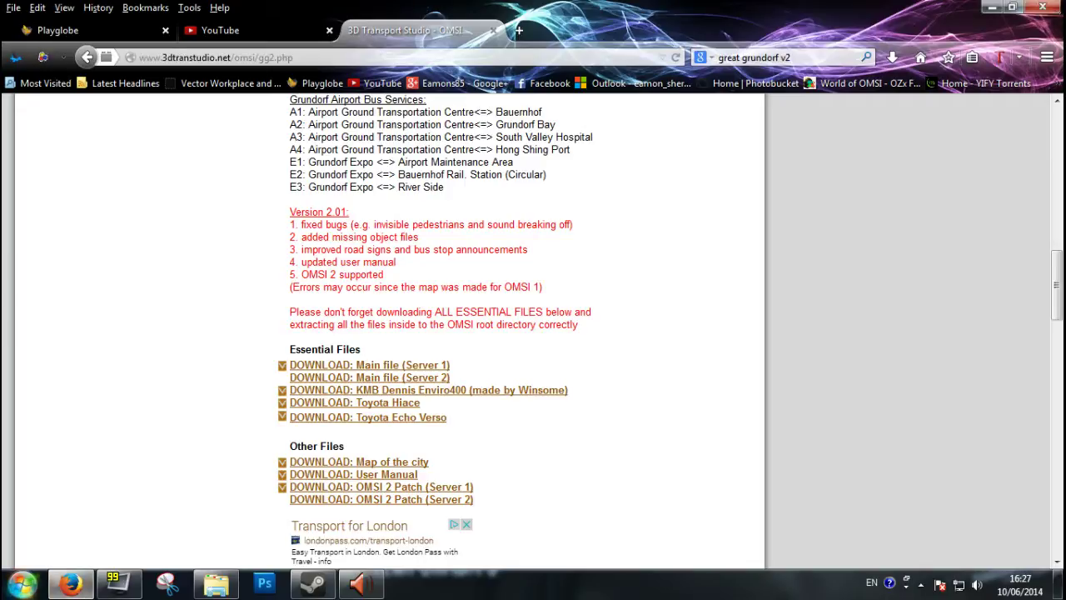
Step: Open the Start menu while the Great Grundorf 2.01 download links are showing
{"action": "left_click", "coordinate": [23, 583]}
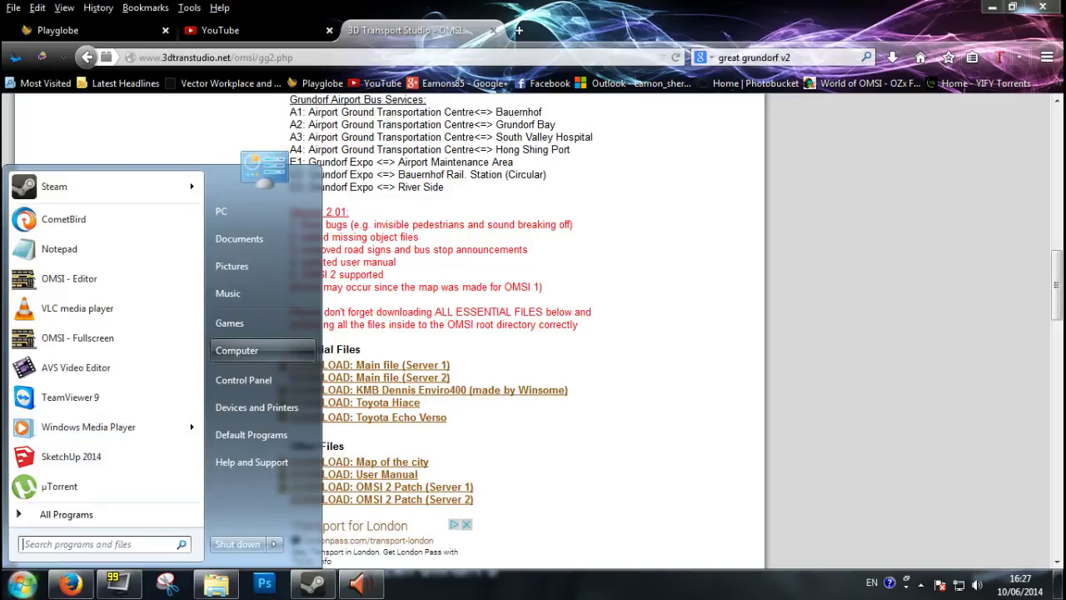
Step: Browse Computer to C:\Program Files (x86)\Steam\steamapps\common\OMSI 2
{"action": "left_click", "coordinate": [237, 350]}
{"action": "double_click", "coordinate": [211, 113]}
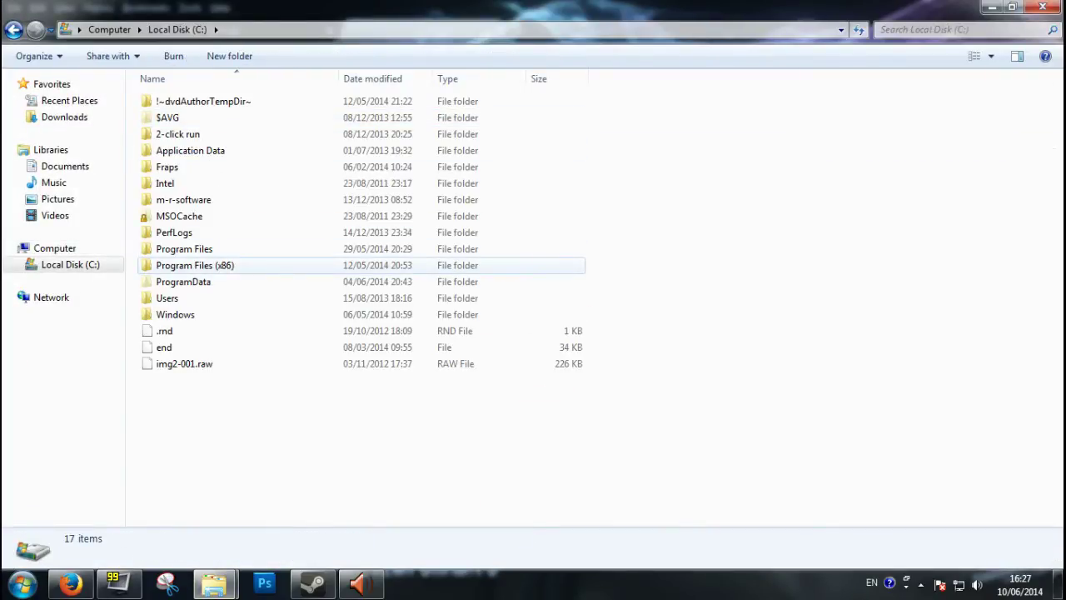
{"action": "double_click", "coordinate": [195, 265]}
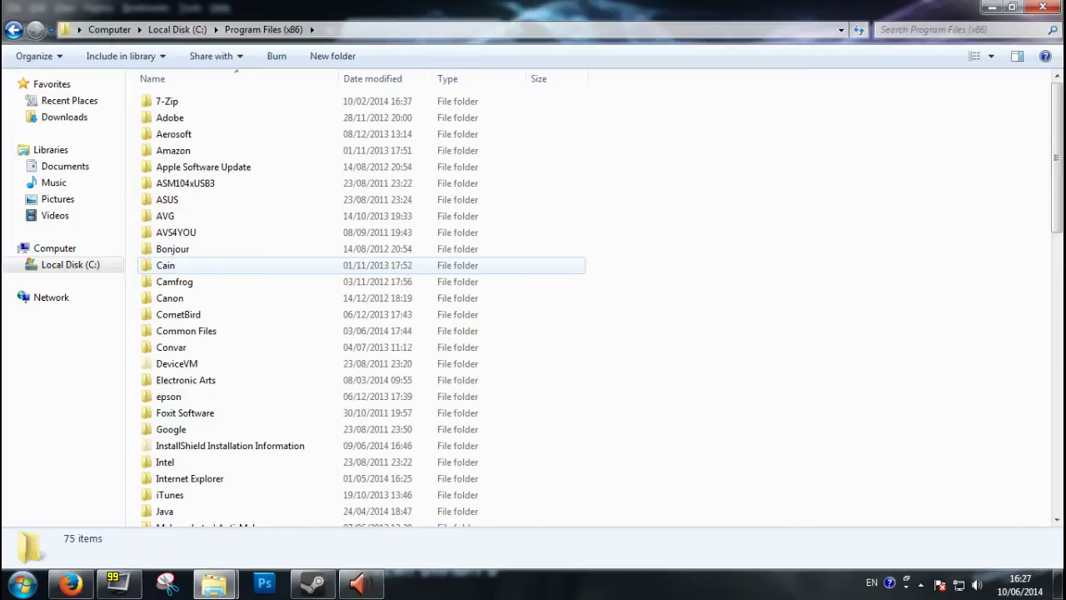
{"action": "scroll", "coordinate": [195, 304], "scroll_direction": "down", "scroll_amount": 15}
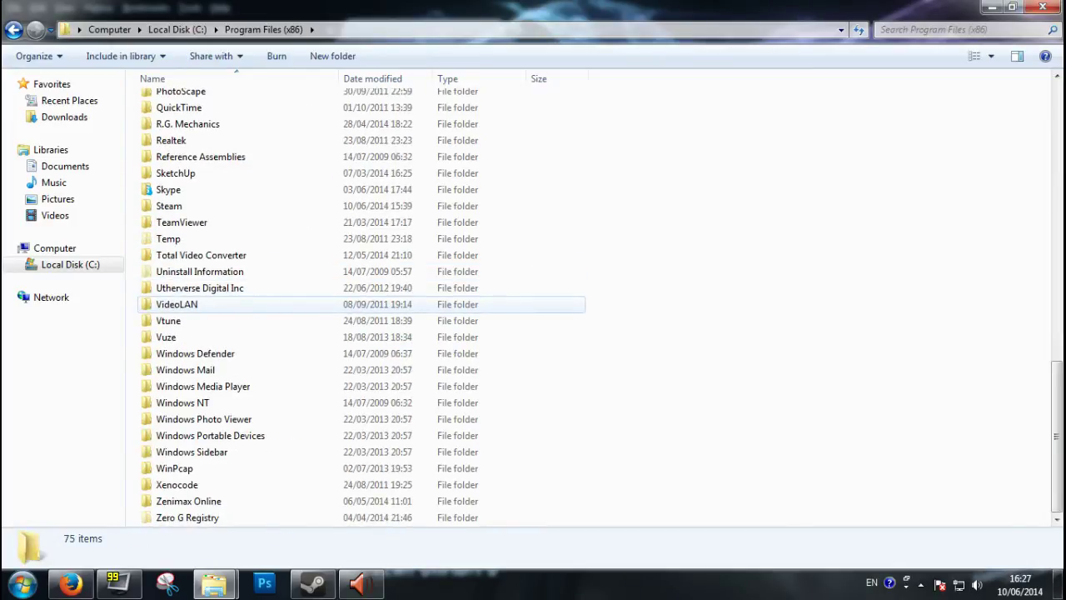
{"action": "double_click", "coordinate": [175, 206]}
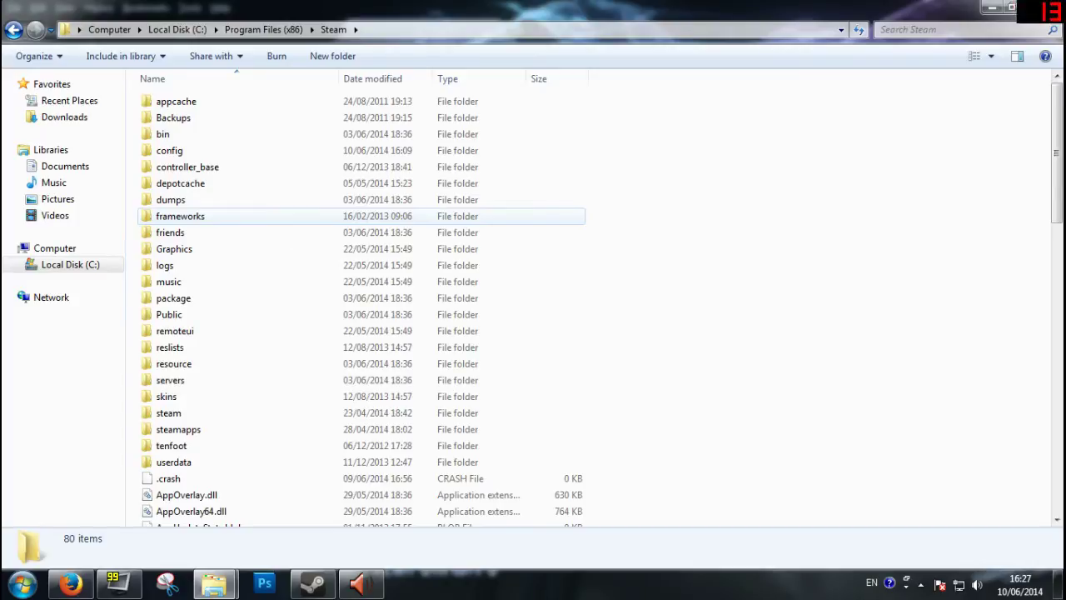
{"action": "double_click", "coordinate": [178, 429]}
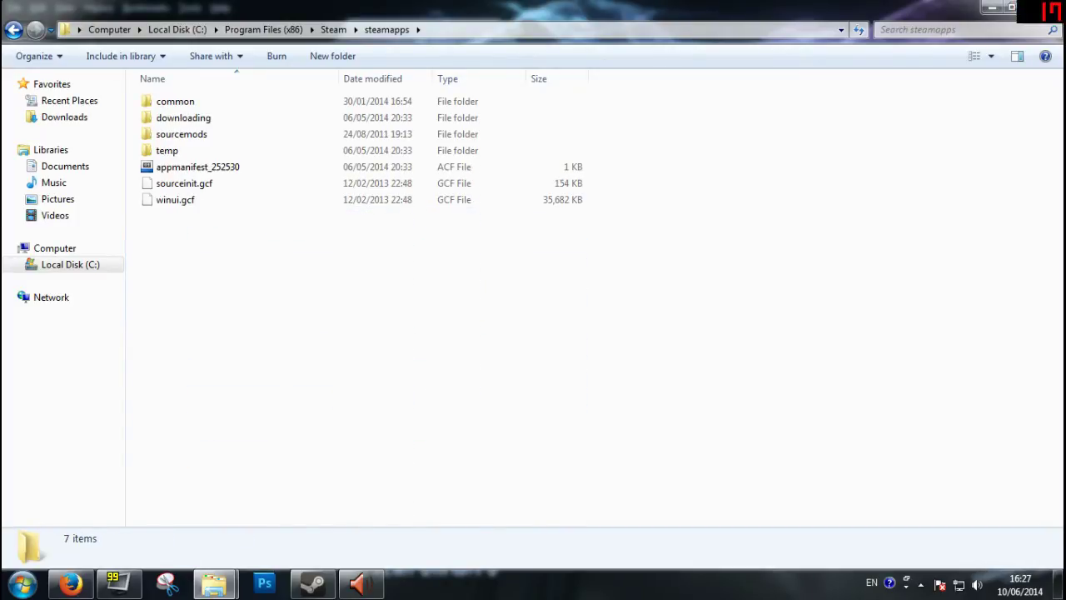
{"action": "double_click", "coordinate": [175, 101]}
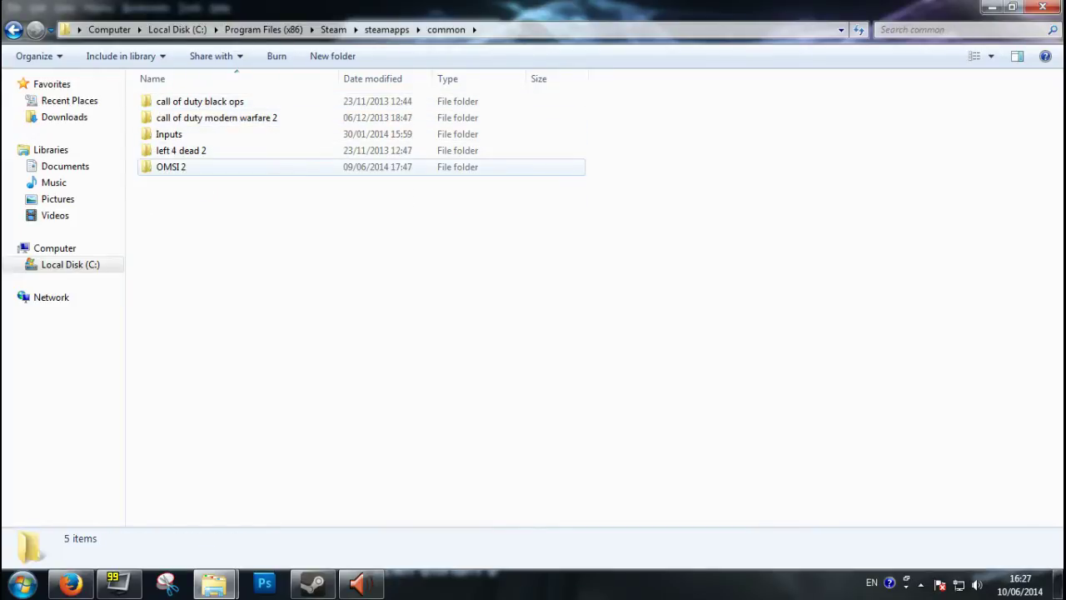
{"action": "double_click", "coordinate": [171, 167]}
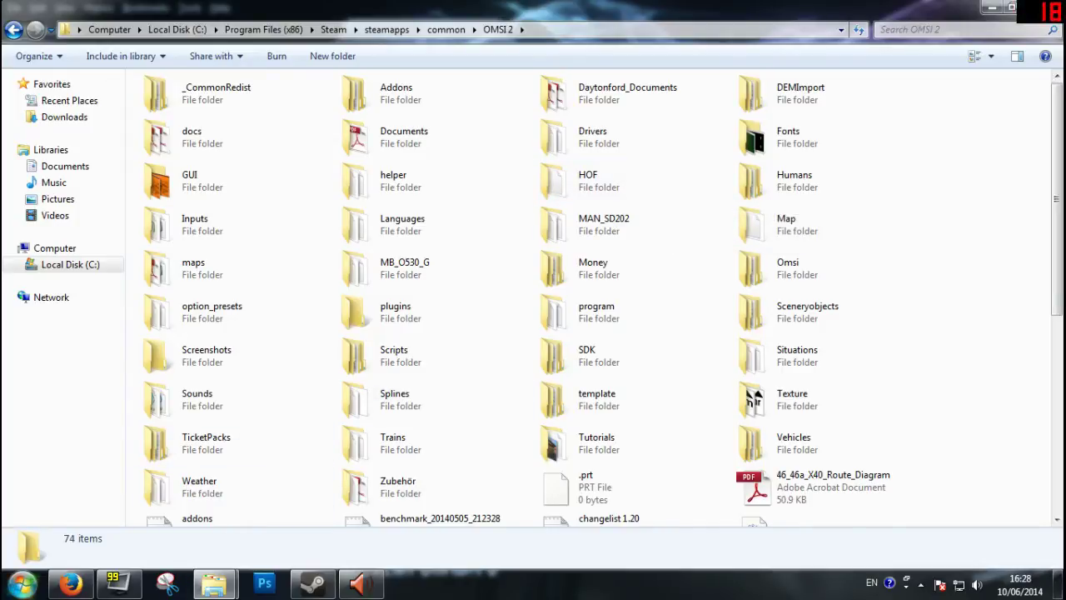
Step: Return to the Great Grundorf download page in Firefox
{"action": "key", "text": "super"}
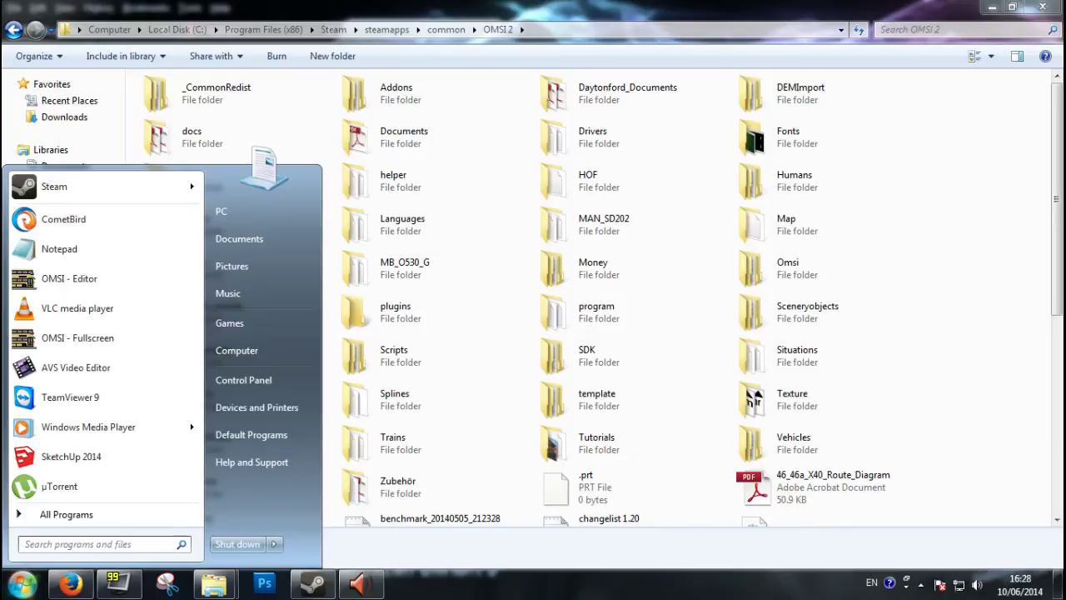
{"action": "key", "text": "Escape"}
{"action": "key", "text": "alt+Tab"}
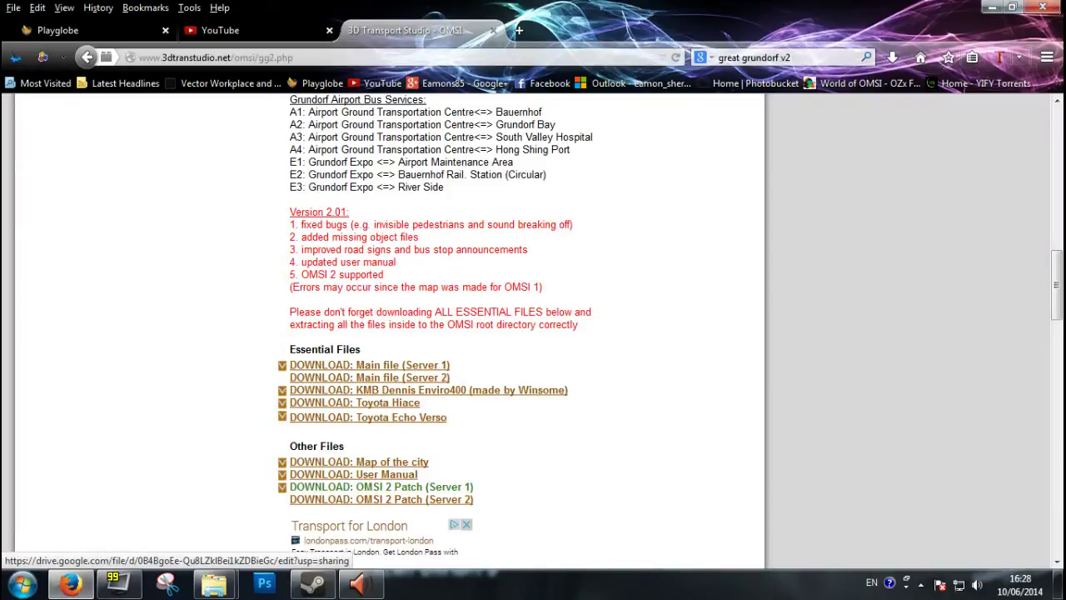
Step: Follow the Main file (Server 1) link and look through Firefox's downloads library
{"action": "left_click", "coordinate": [370, 365]}
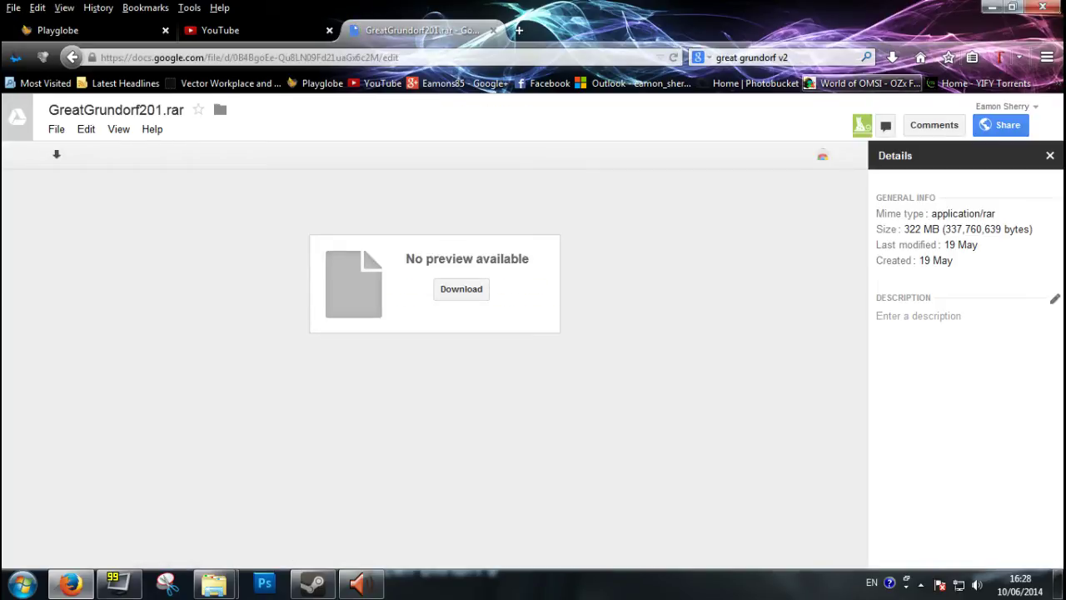
{"action": "left_click", "coordinate": [892, 57]}
{"action": "left_click", "coordinate": [849, 91]}
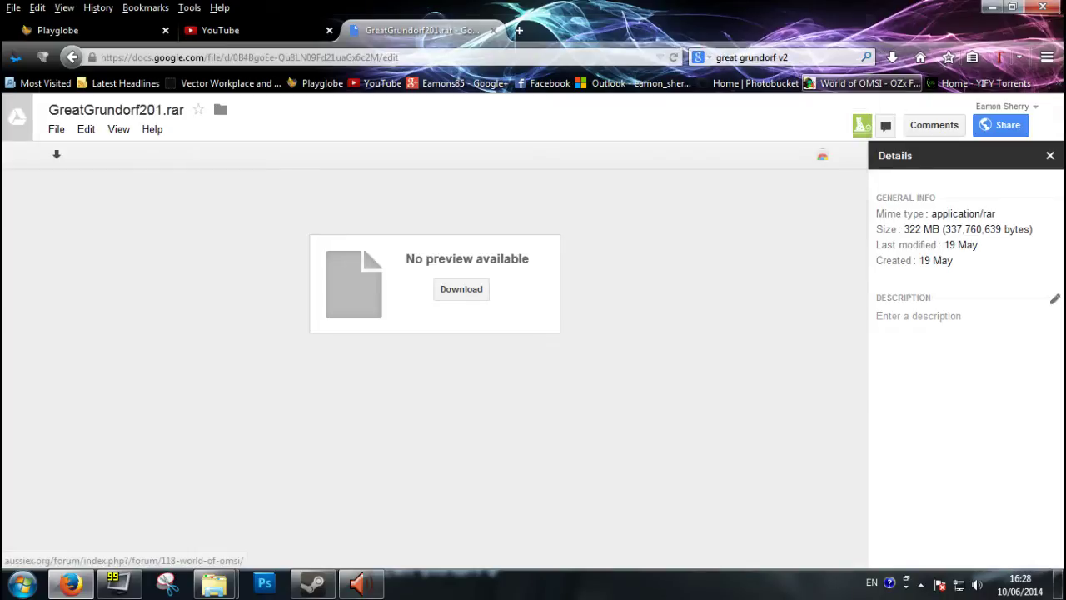
{"action": "left_click", "coordinate": [525, 197]}
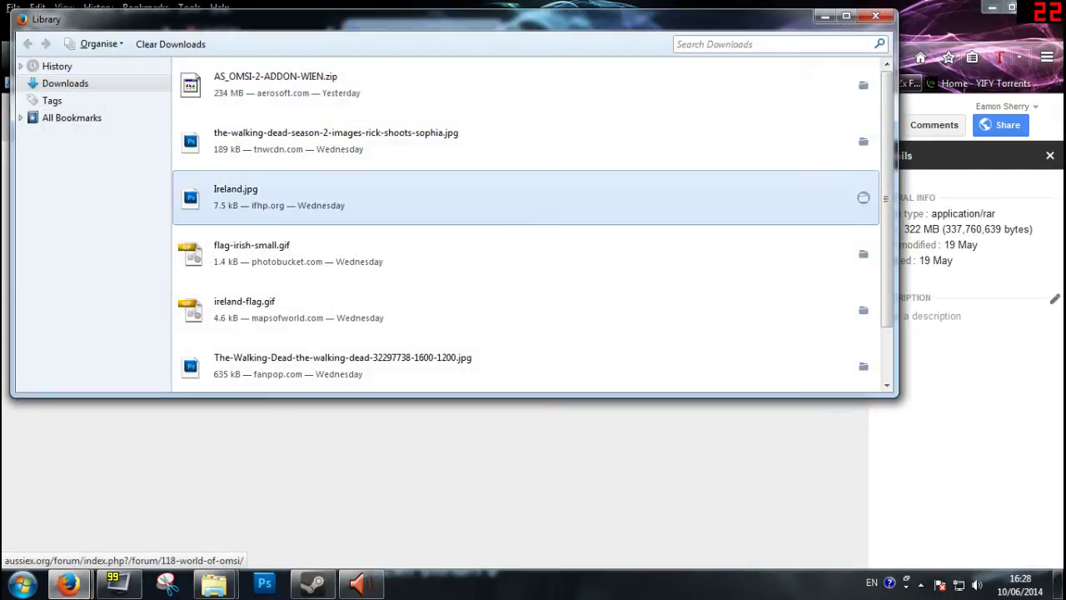
{"action": "scroll", "coordinate": [525, 225], "scroll_direction": "down", "scroll_amount": 1}
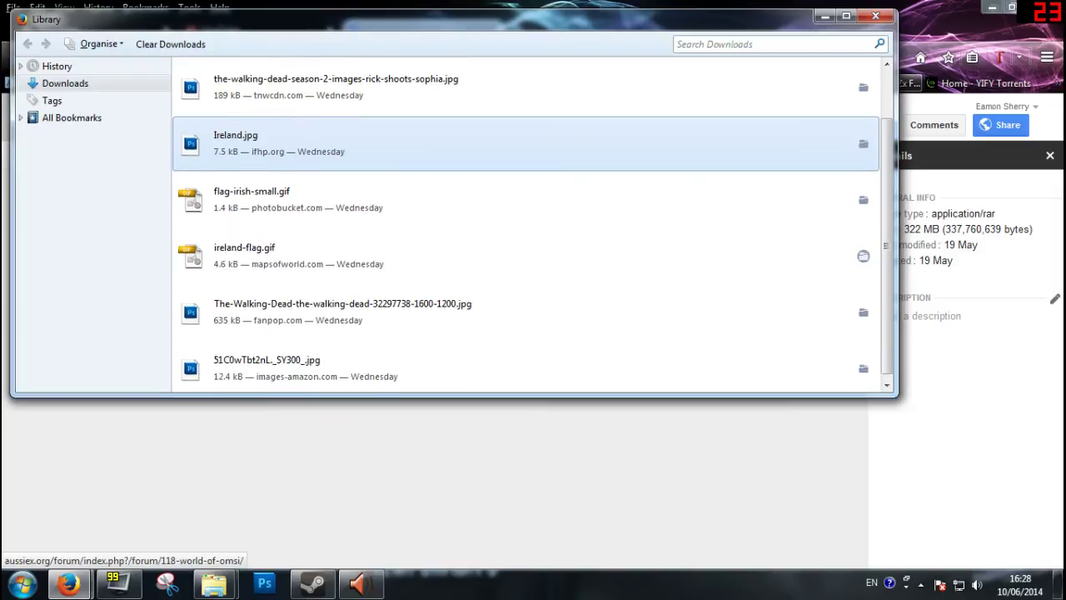
{"action": "scroll", "coordinate": [525, 225], "scroll_direction": "up", "scroll_amount": 1}
Step: Close the downloads library and open the personal user folder from Start
{"action": "key", "text": "alt+F4"}
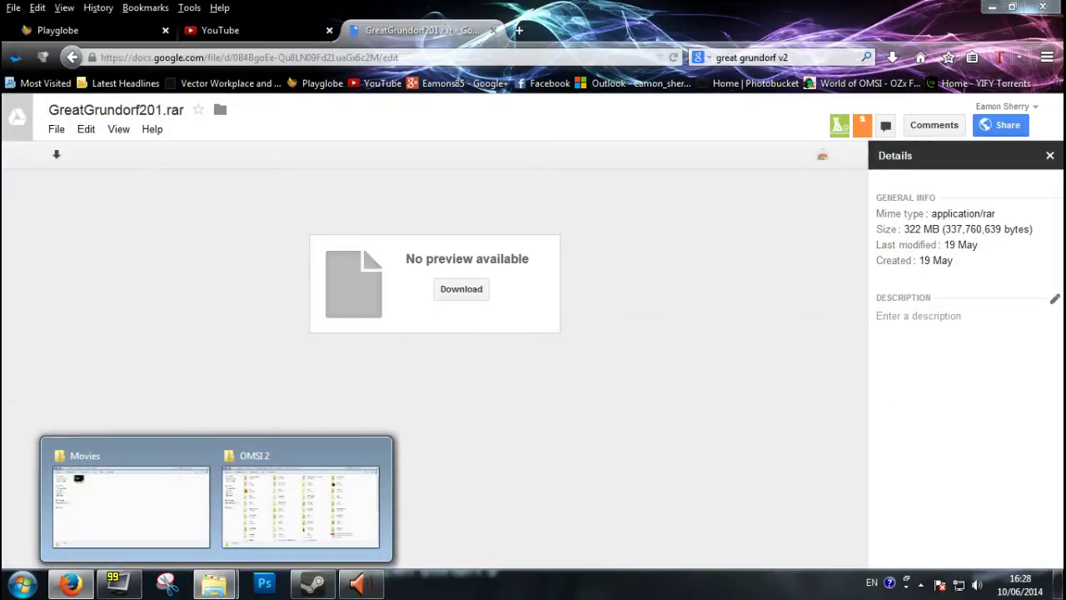
{"action": "key", "text": "super"}
{"action": "left_click", "coordinate": [250, 211]}
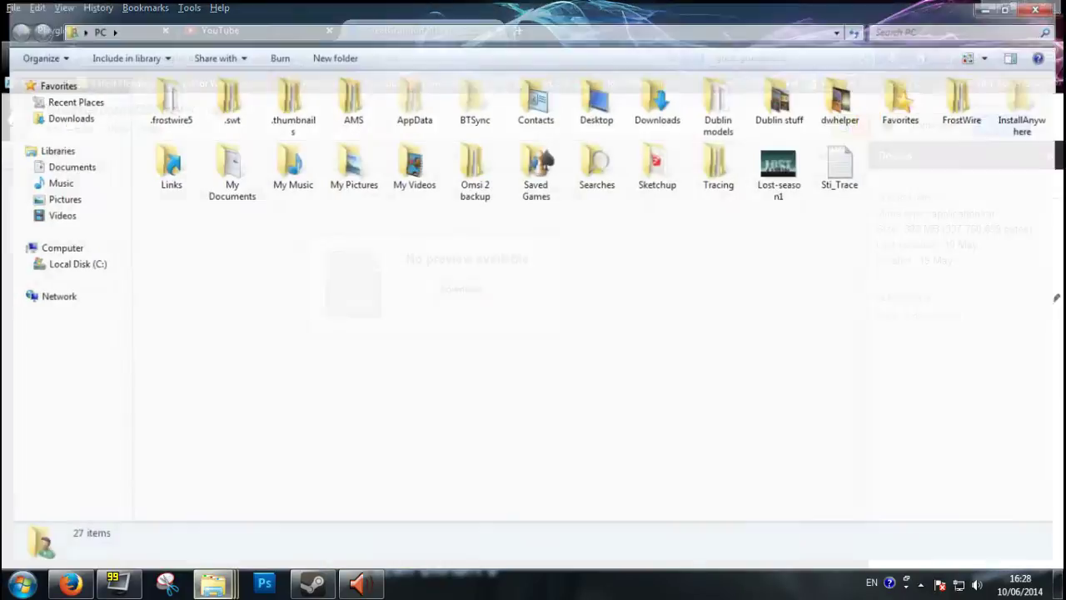
Step: Go to Downloads and open the extracted GreatGrundorf201 folder
{"action": "left_click", "coordinate": [64, 117]}
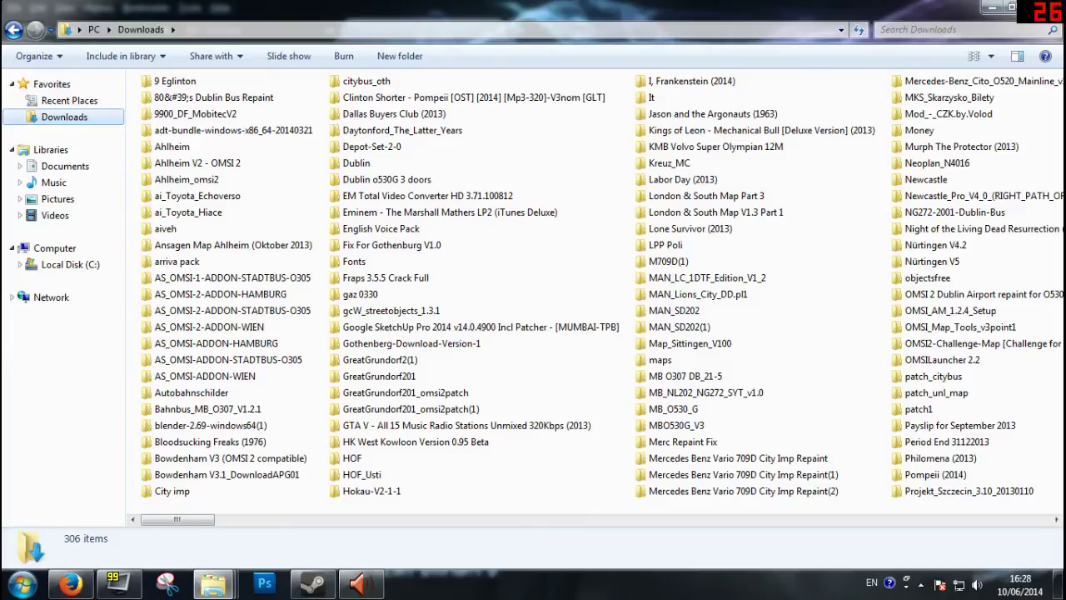
{"action": "double_click", "coordinate": [400, 343]}
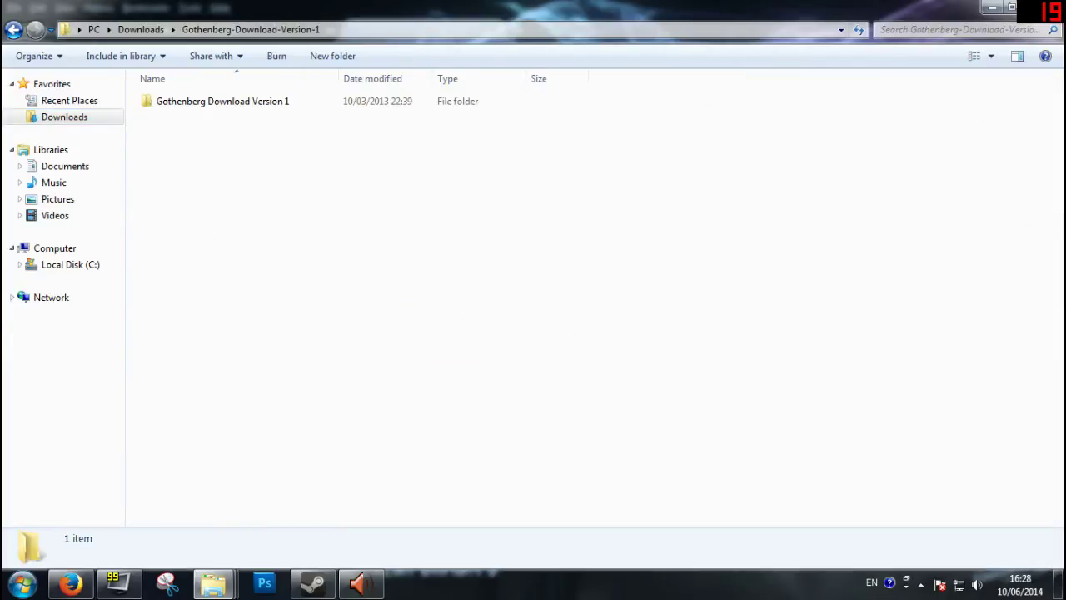
{"action": "left_click", "coordinate": [14, 29]}
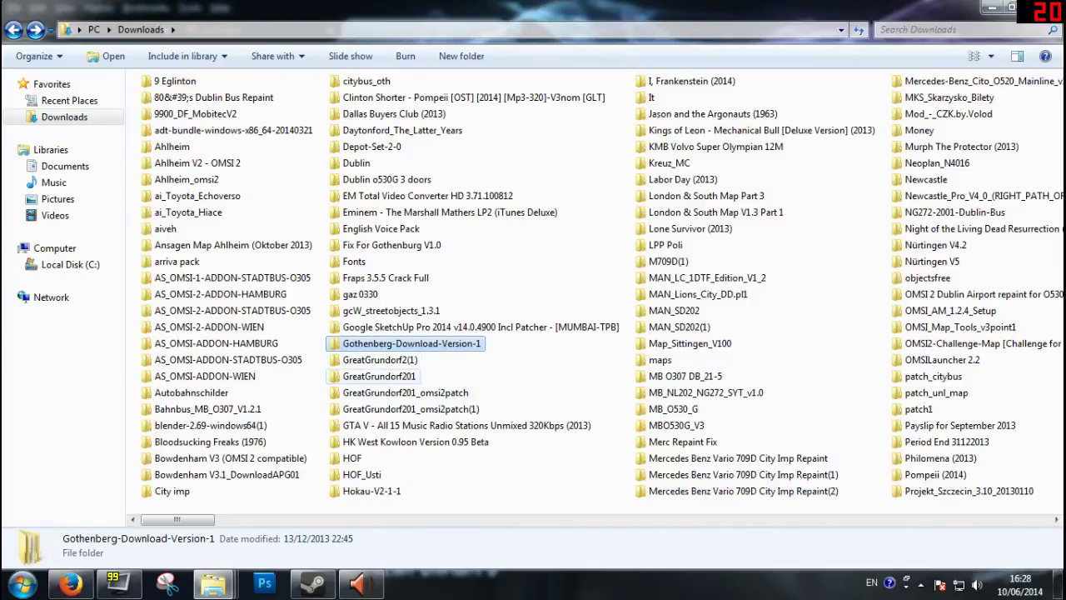
{"action": "double_click", "coordinate": [379, 375]}
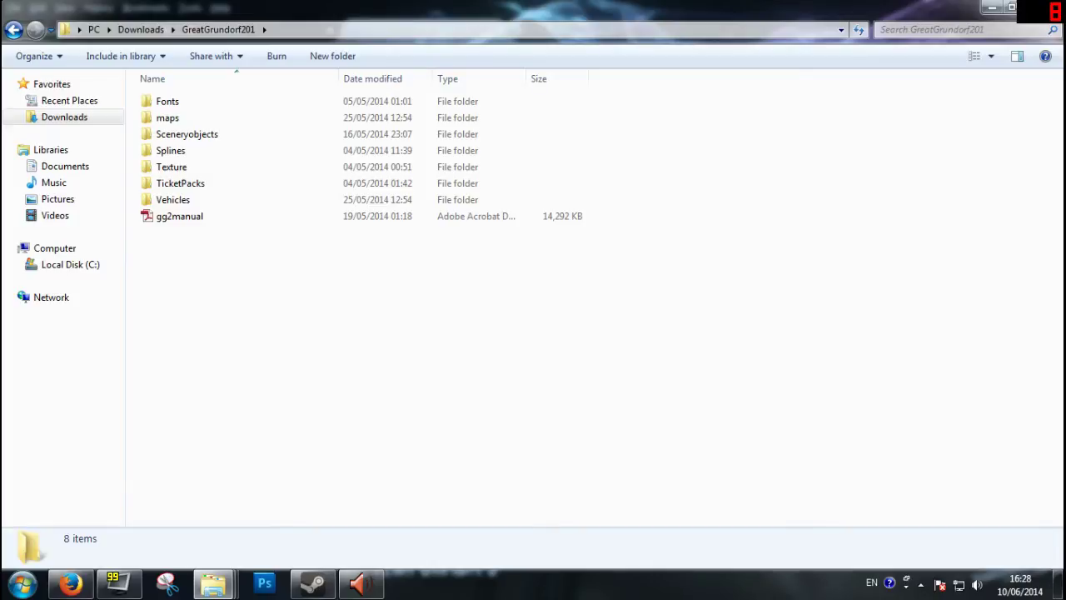
Step: Select the GreatGrundorf201 folders and gg2manual, then switch to the OMSI 2 folder window
{"action": "left_click_drag", "start_coordinate": [817, 95], "coordinate": [291, 205]}
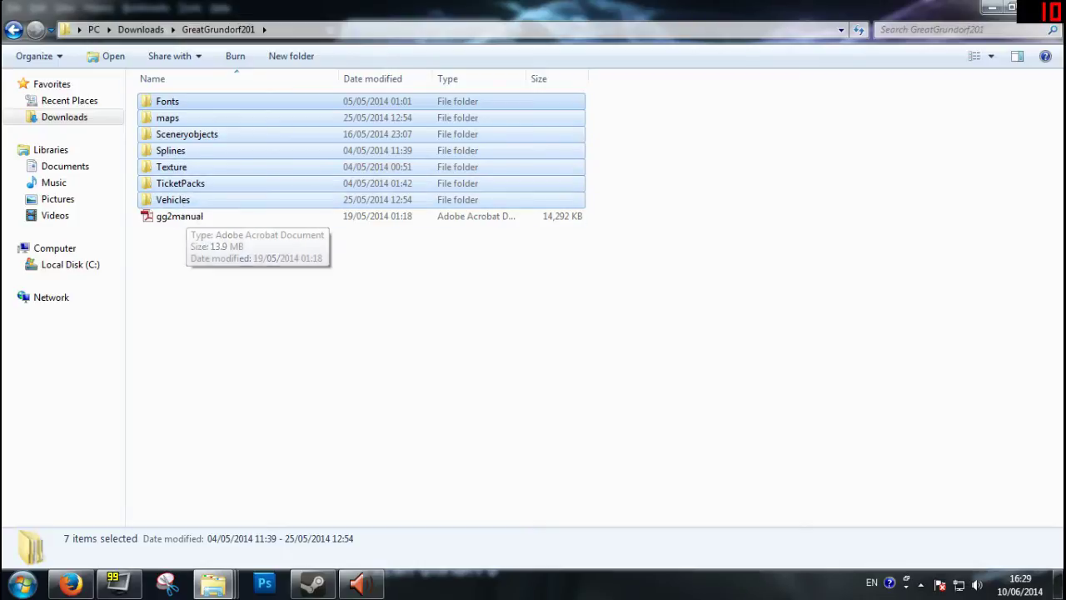
{"action": "left_click", "coordinate": [179, 216]}
{"action": "mouse_move", "coordinate": [212, 583]}
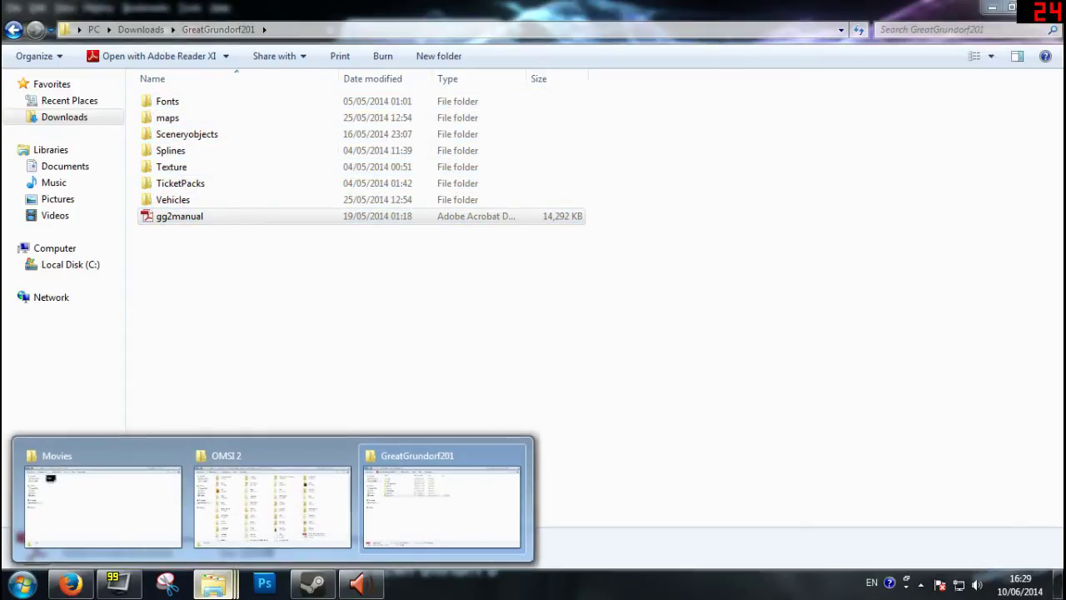
{"action": "left_click", "coordinate": [270, 500]}
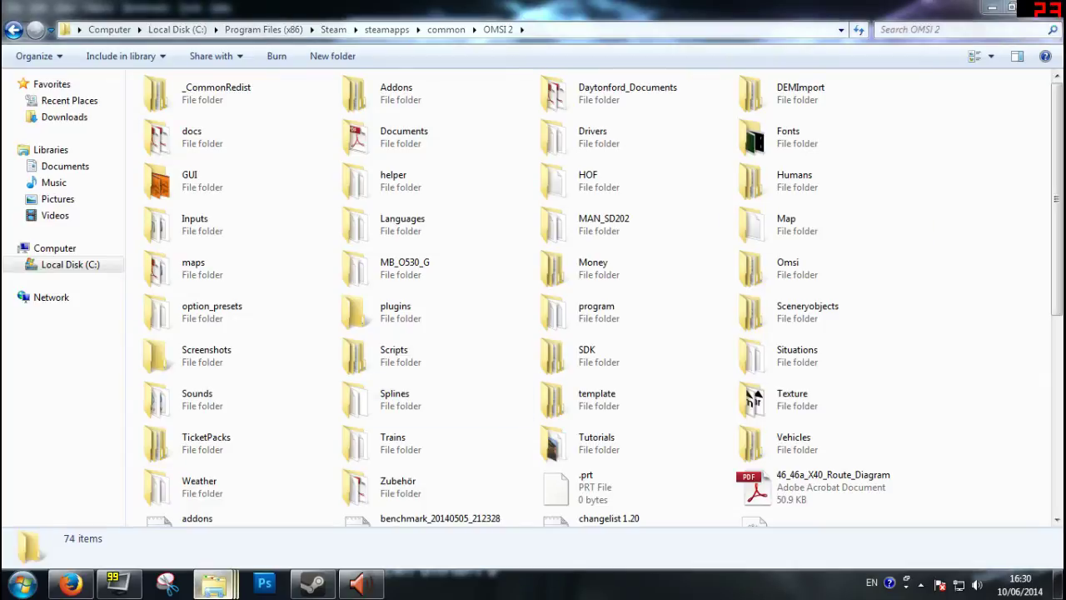
{"action": "mouse_move", "coordinate": [213, 583]}
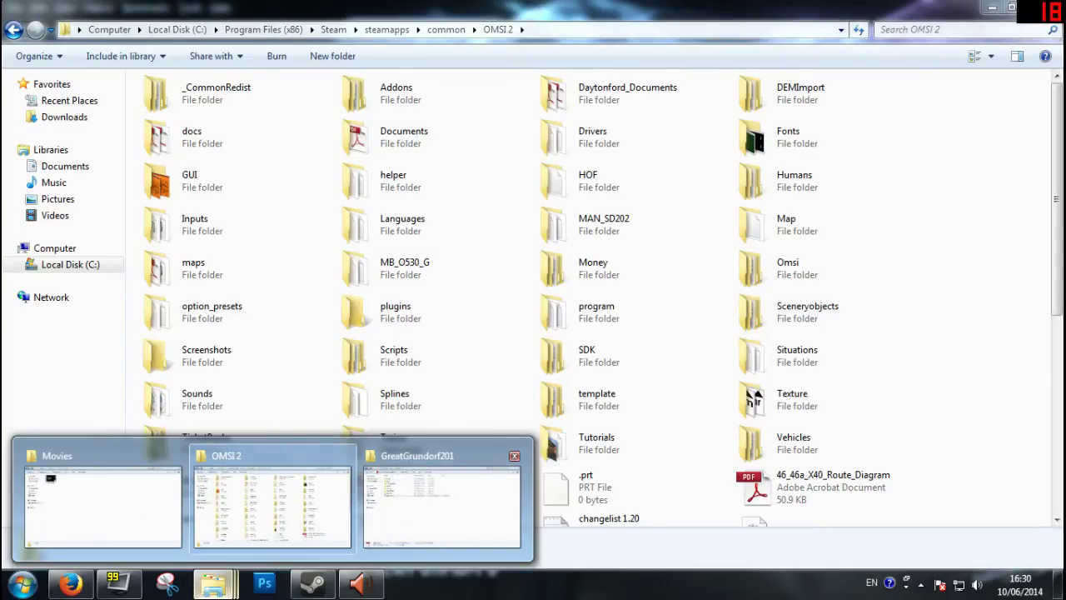
Step: View the OMSI 2 Patch (Server 1) Drive page, then return to the download list
{"action": "left_click", "coordinate": [70, 583]}
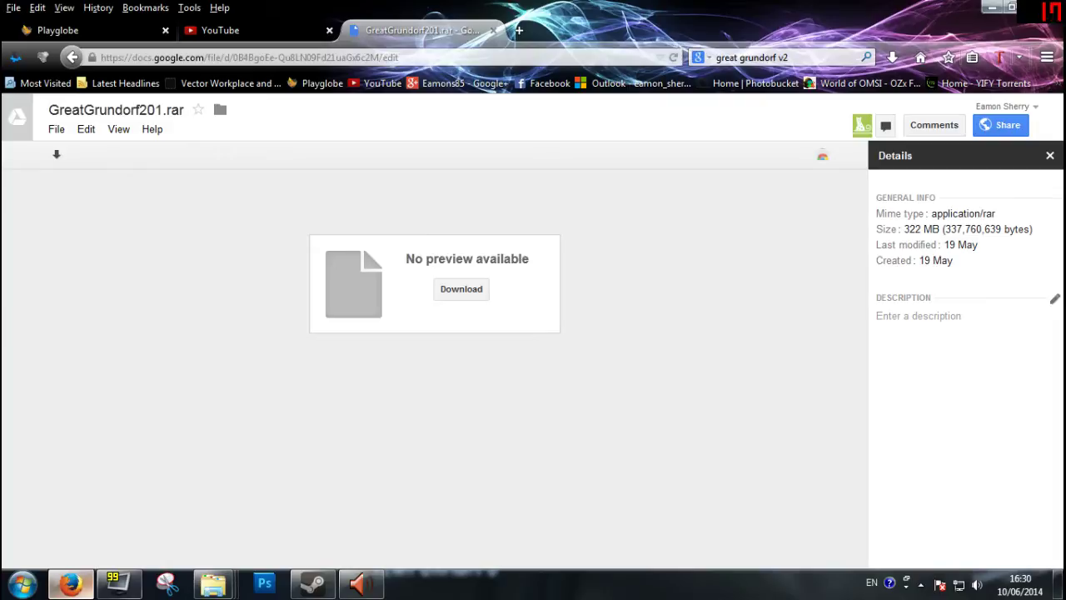
{"action": "left_click", "coordinate": [72, 58]}
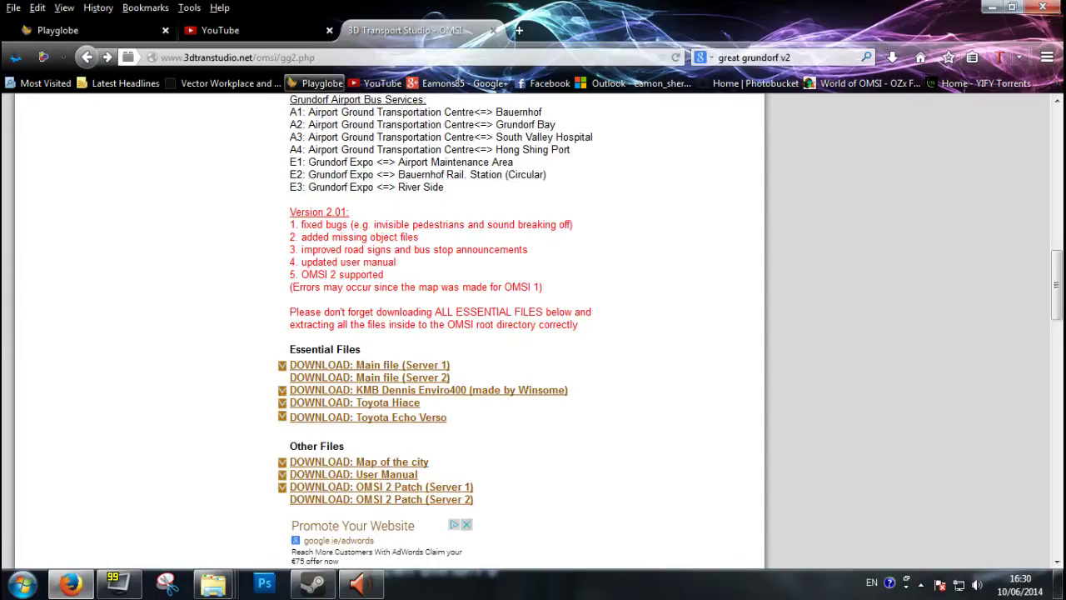
{"action": "scroll", "coordinate": [528, 333], "scroll_direction": "down", "scroll_amount": 2}
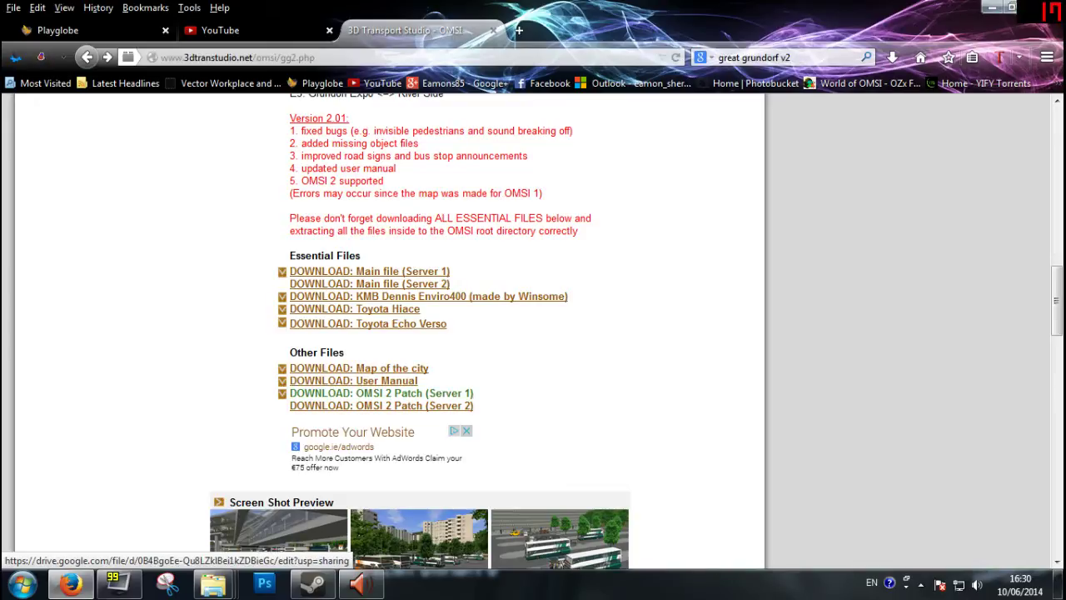
{"action": "left_click", "coordinate": [382, 393]}
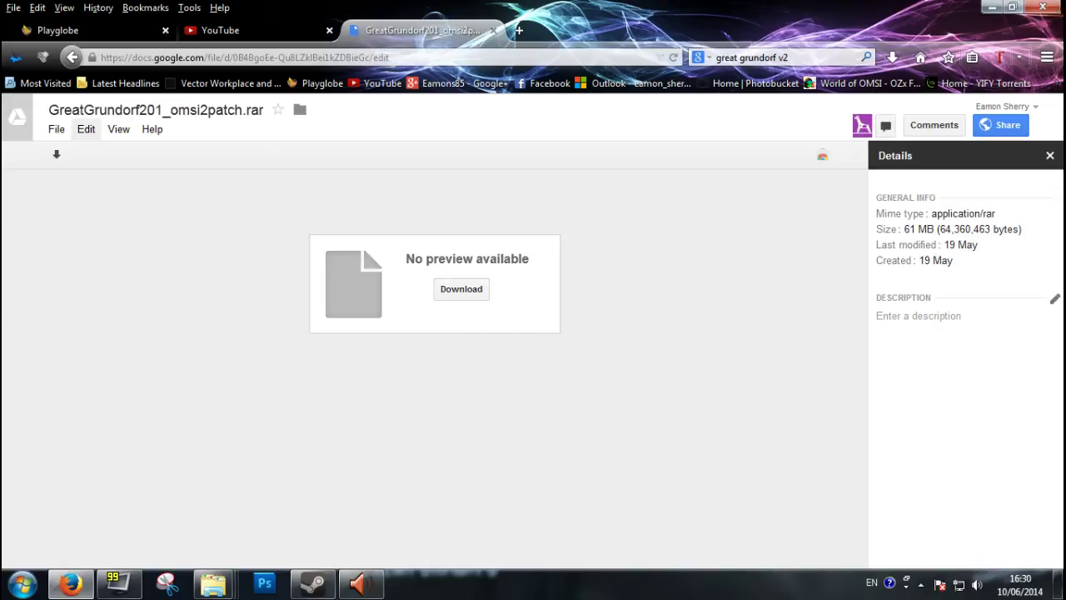
{"action": "left_click", "coordinate": [72, 56]}
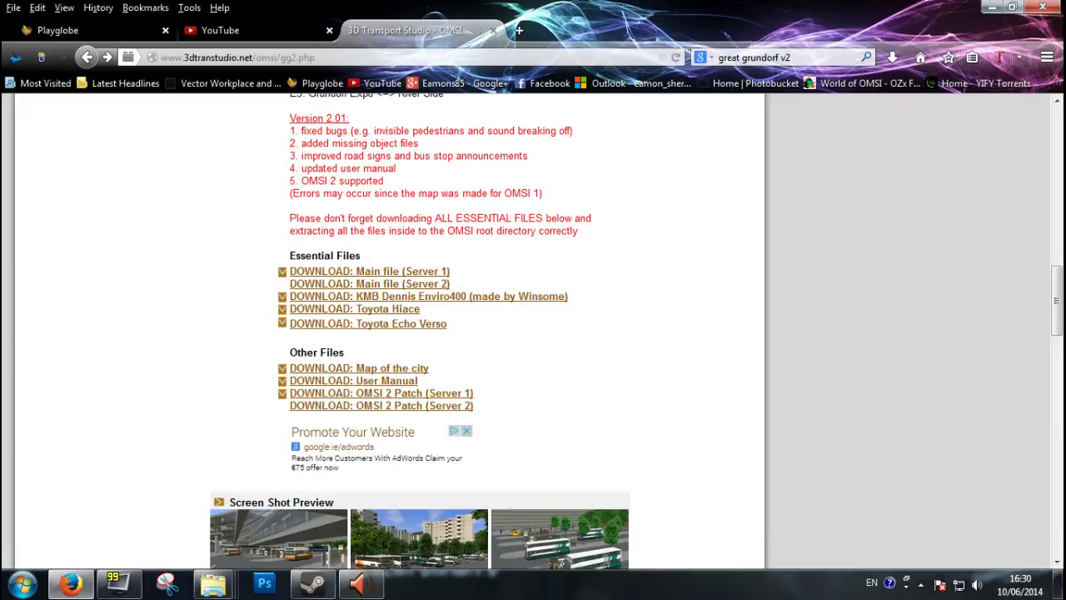
Step: Open GreatGrundorf201_omsi2patch from Downloads and its install-instructions text file
{"action": "mouse_move", "coordinate": [214, 583]}
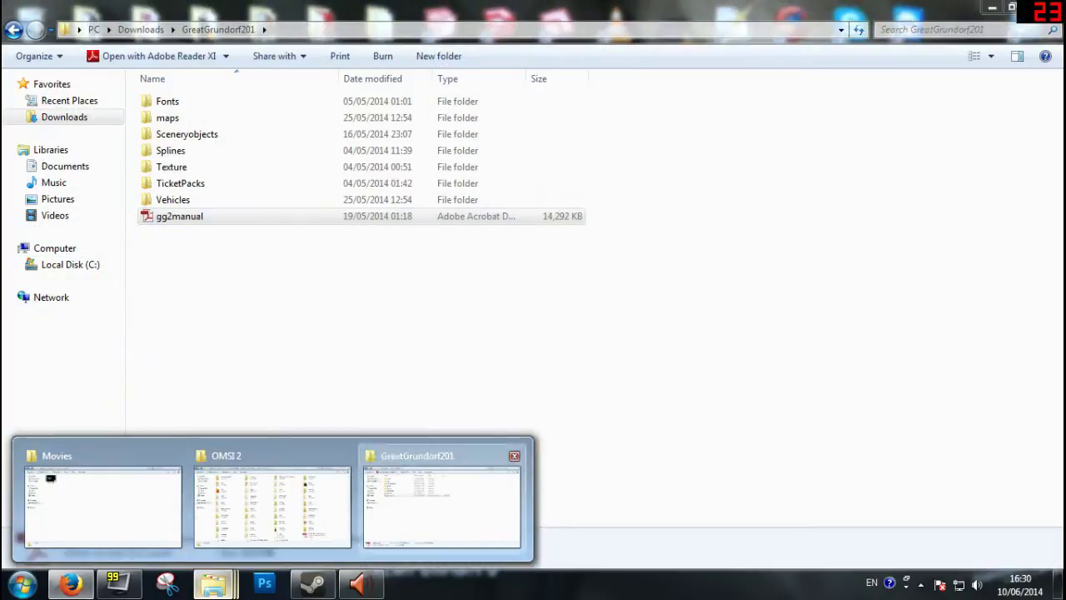
{"action": "left_click", "coordinate": [442, 504]}
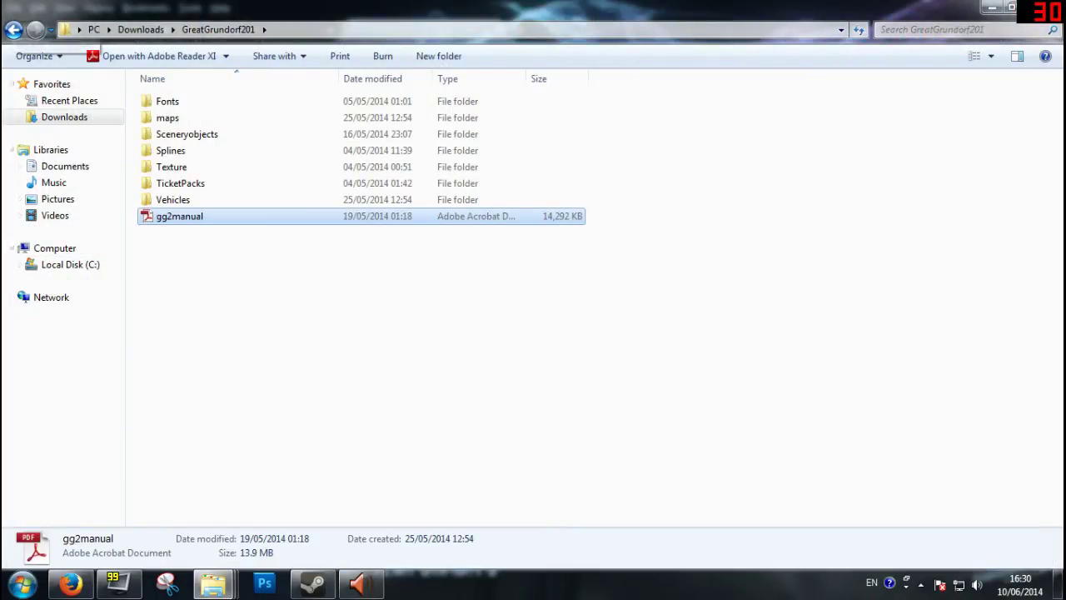
{"action": "left_click", "coordinate": [14, 29]}
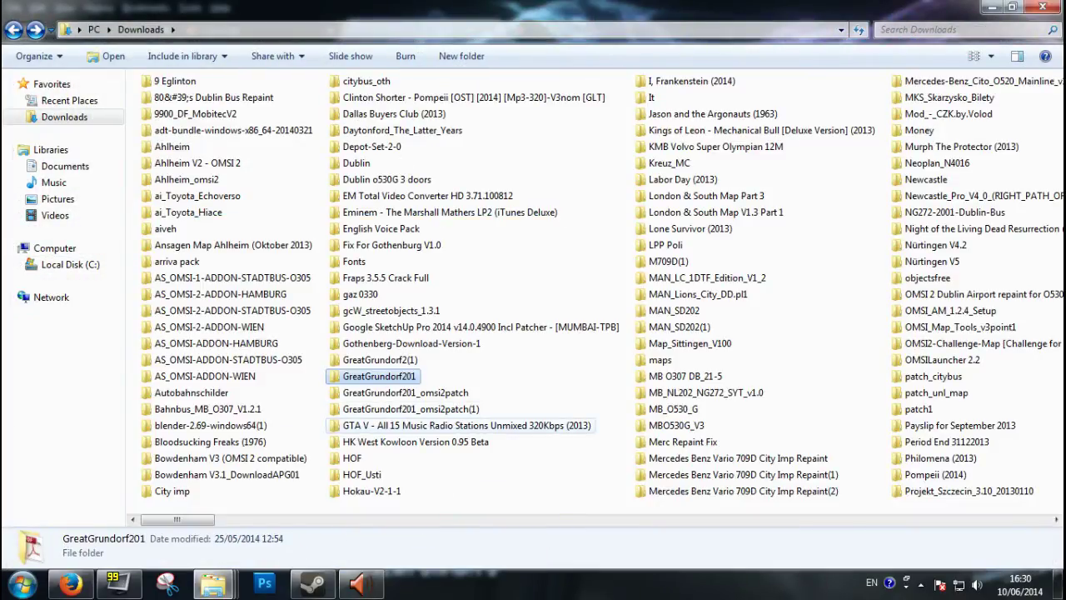
{"action": "double_click", "coordinate": [406, 392]}
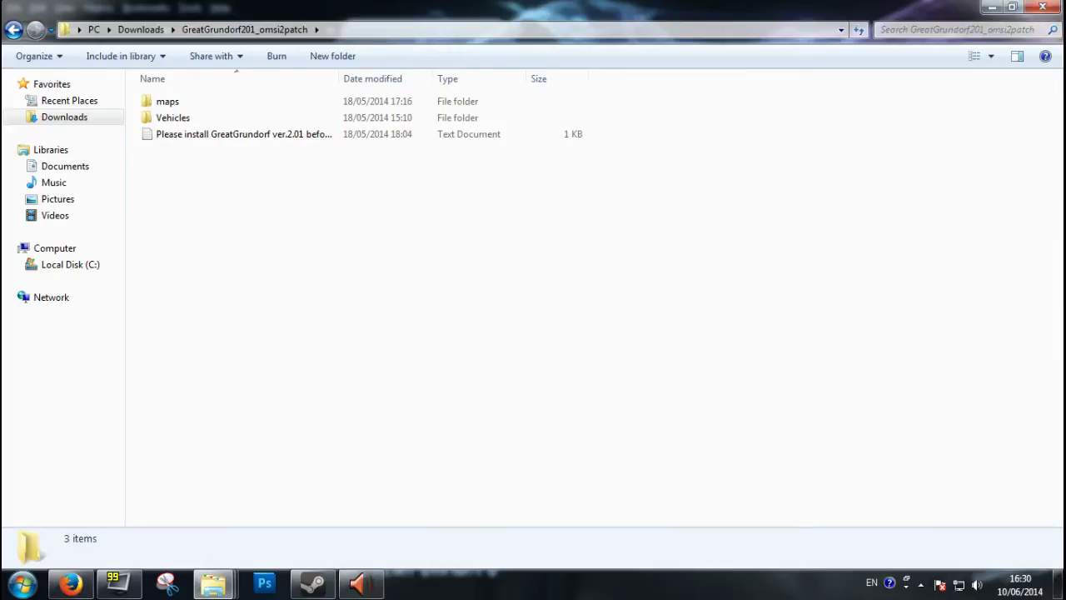
{"action": "double_click", "coordinate": [242, 134]}
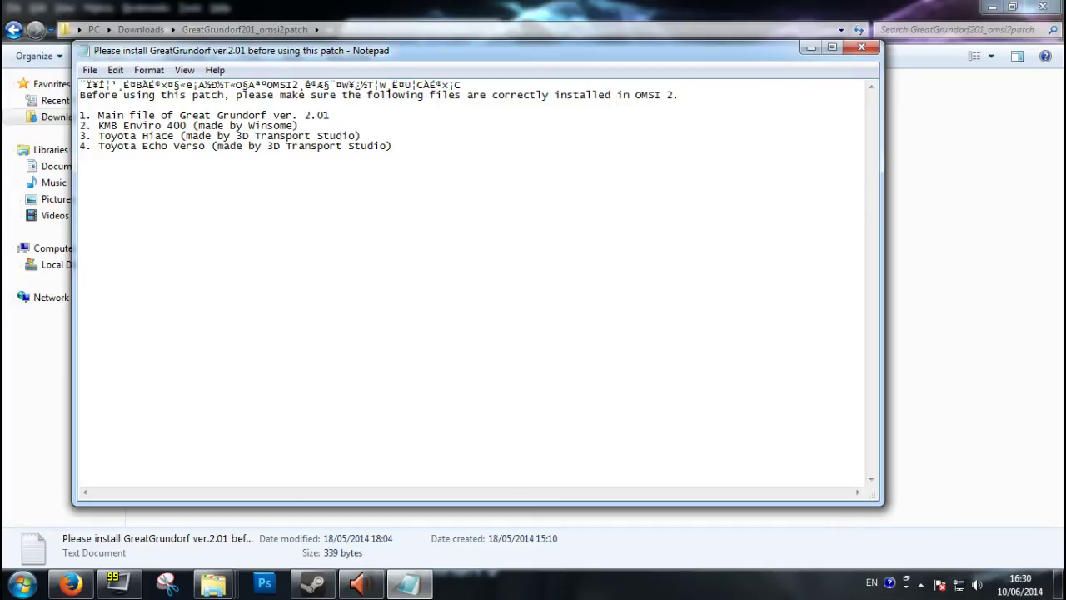
Step: Read the patch readme's four required-file lines, then close Notepad
{"action": "left_click_drag", "start_coordinate": [98, 115], "coordinate": [329, 117]}
{"action": "key", "text": "Right"}
{"action": "left_click_drag", "start_coordinate": [98, 125], "coordinate": [161, 146]}
{"action": "key", "text": "Right"}
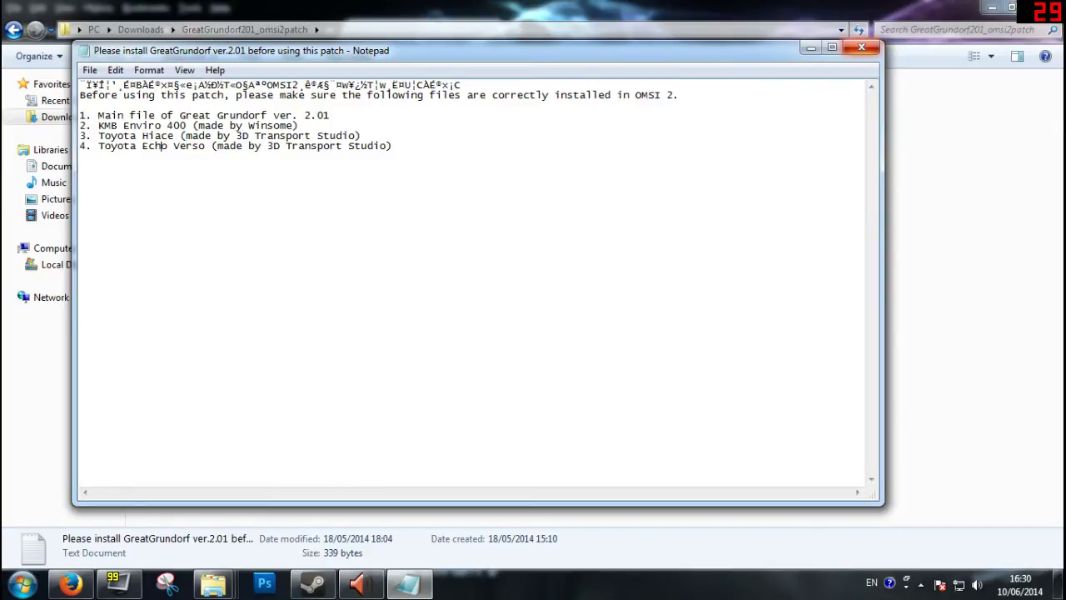
{"action": "left_click", "coordinate": [862, 48]}
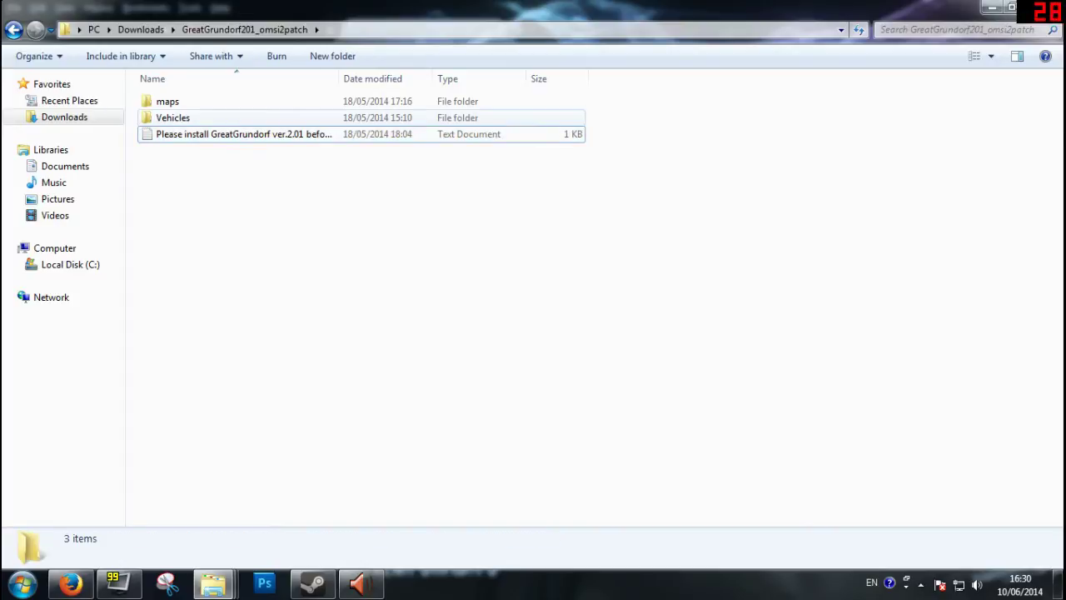
Step: Select the patch's maps and Vehicles folders, then check OMSI 2's Map folder and back
{"action": "left_click_drag", "start_coordinate": [628, 96], "coordinate": [467, 122]}
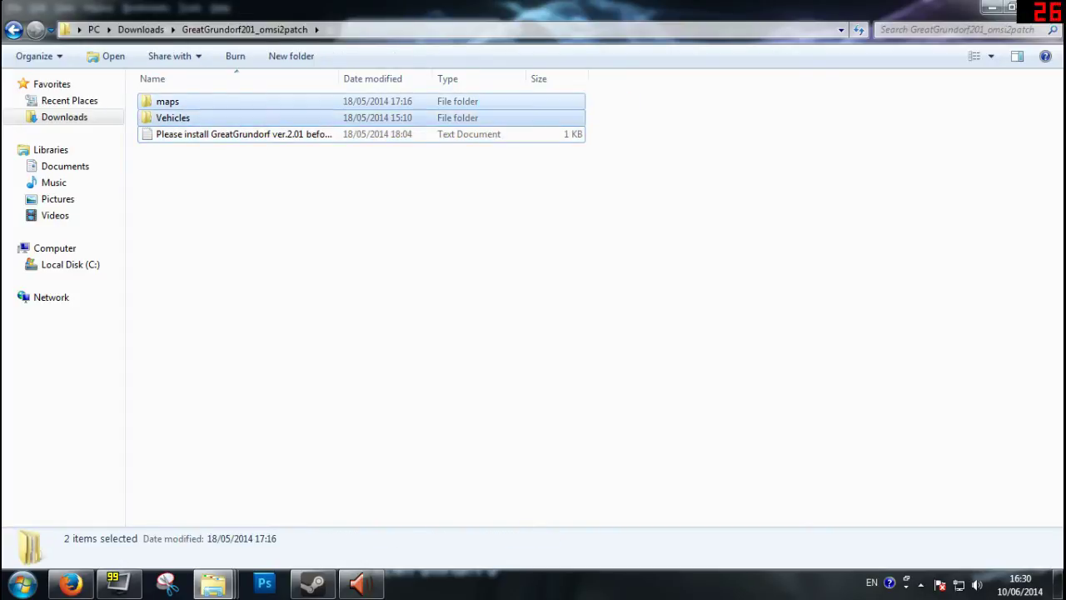
{"action": "left_click", "coordinate": [467, 183]}
{"action": "mouse_move", "coordinate": [213, 583]}
{"action": "left_click", "coordinate": [265, 491]}
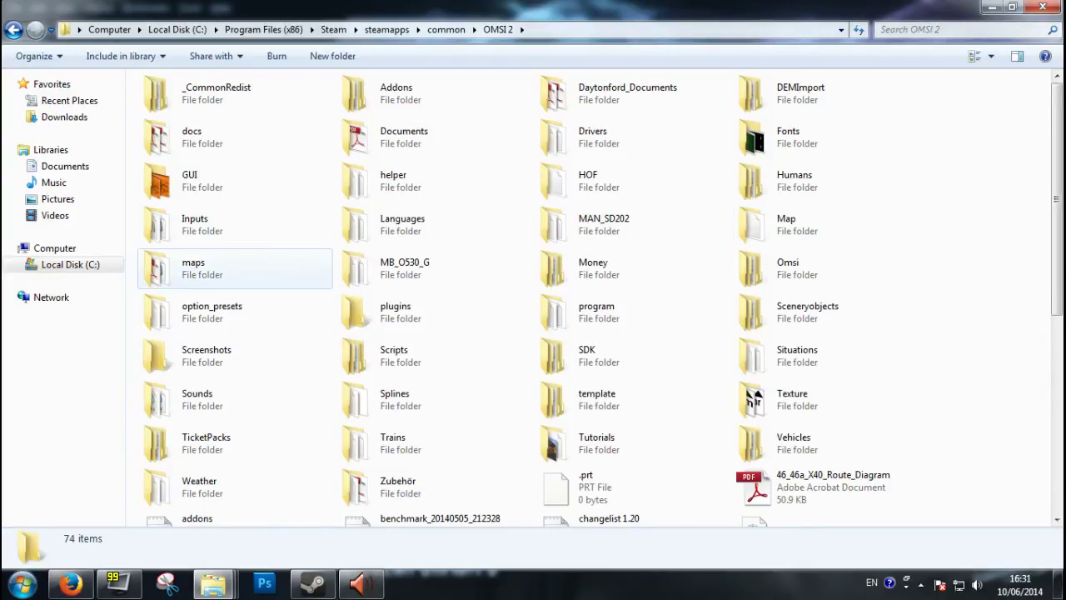
{"action": "double_click", "coordinate": [783, 223]}
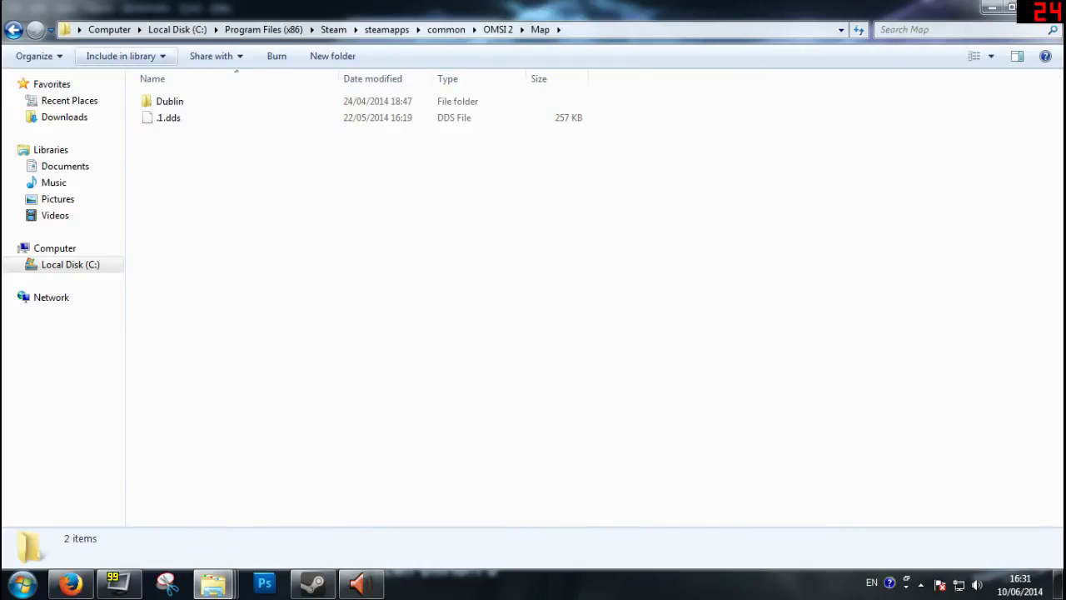
{"action": "key", "text": "BackSpace"}
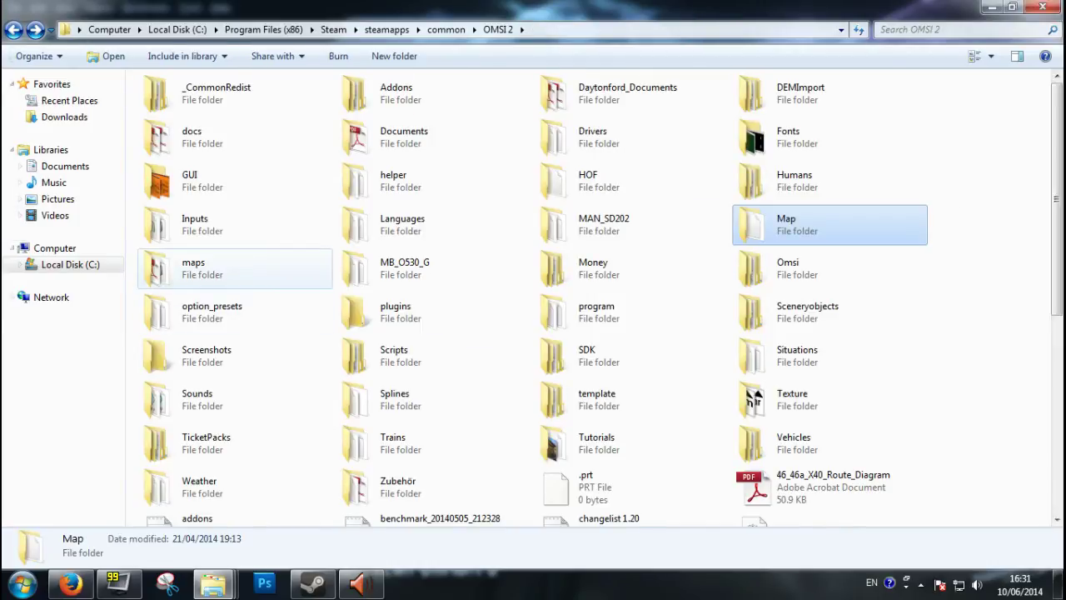